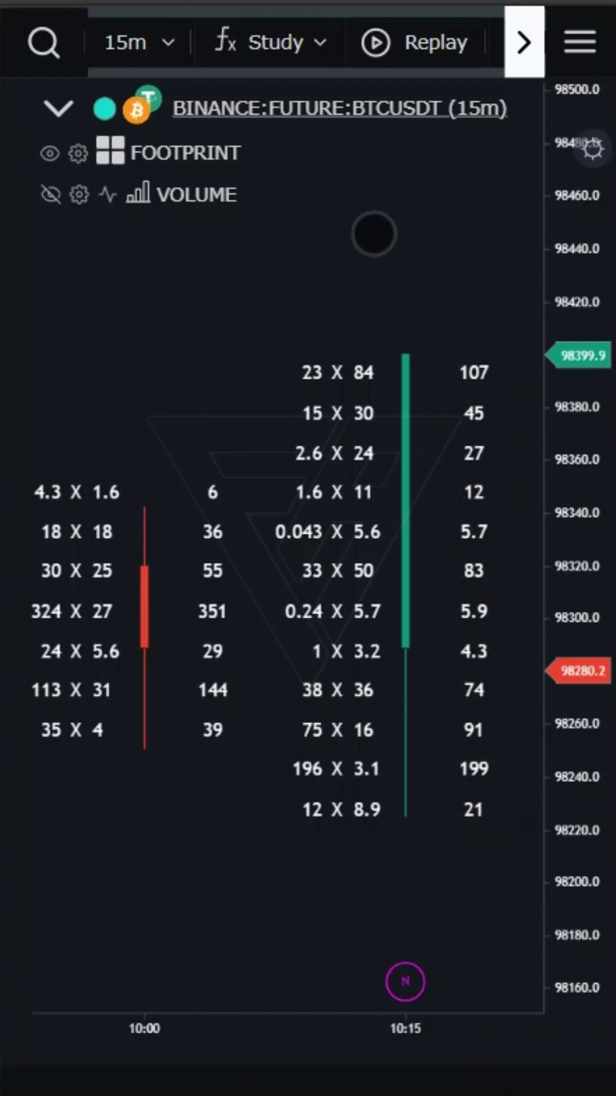
Pan the BTCUSDT 15m chart forward until the 10:30 candle's bid x ask rows appear.
mouse_move(375, 233)
left_mouse_down()
mouse_move(147, 590)
mouse_move(86, 599)
left_mouse_up()
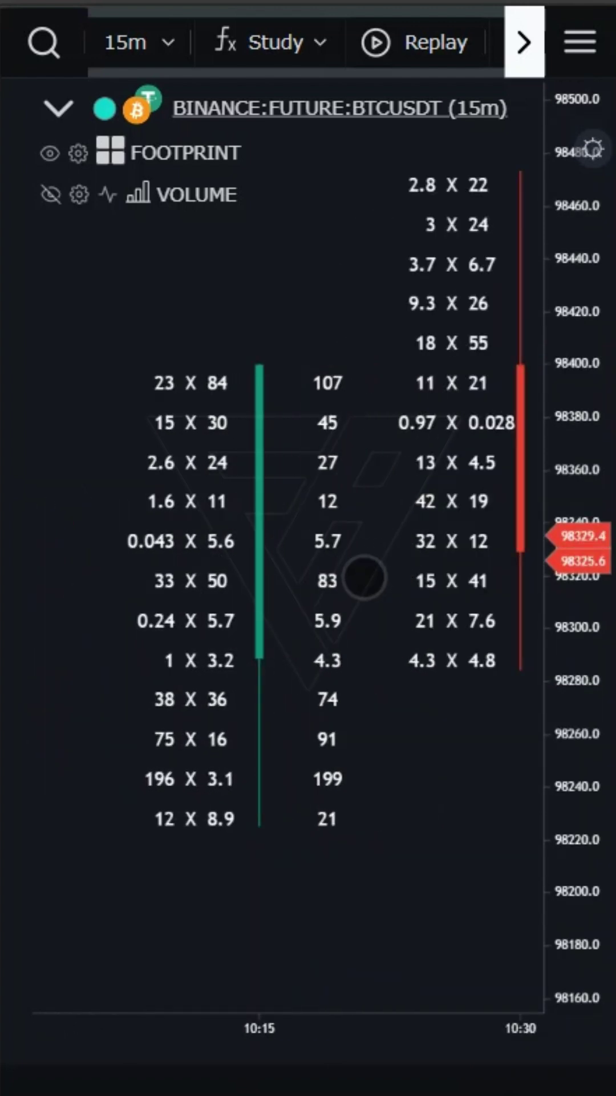
Shift the chart left so the full 10:30 footprint and its side column are visible.
mouse_move(397, 561)
left_mouse_down()
mouse_move(236, 713)
mouse_move(269, 706)
left_mouse_up()
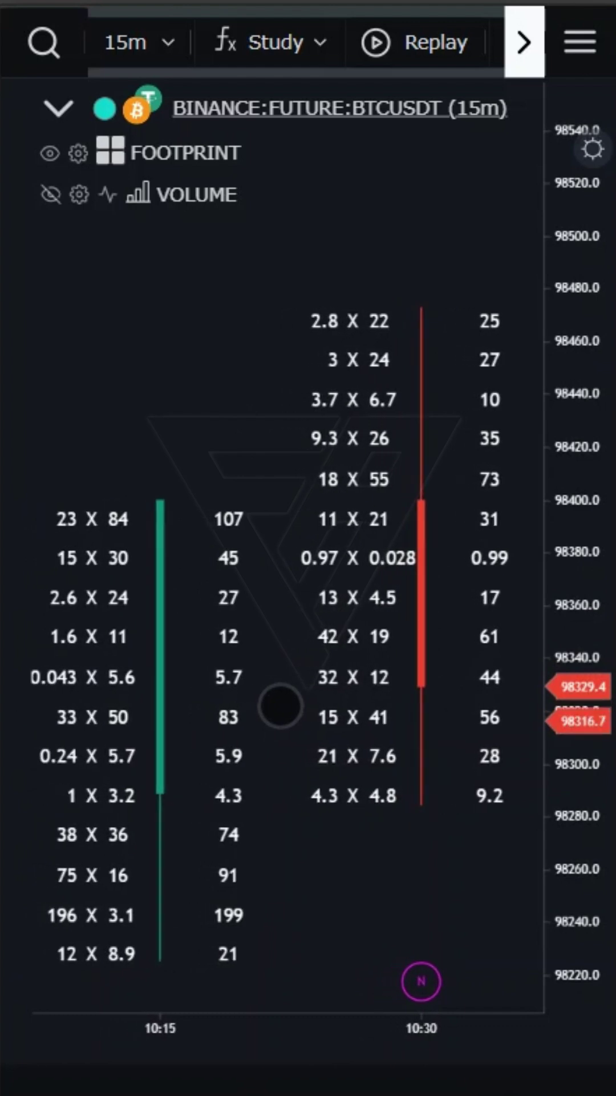
left_click_drag(428, 600, 128, 599)
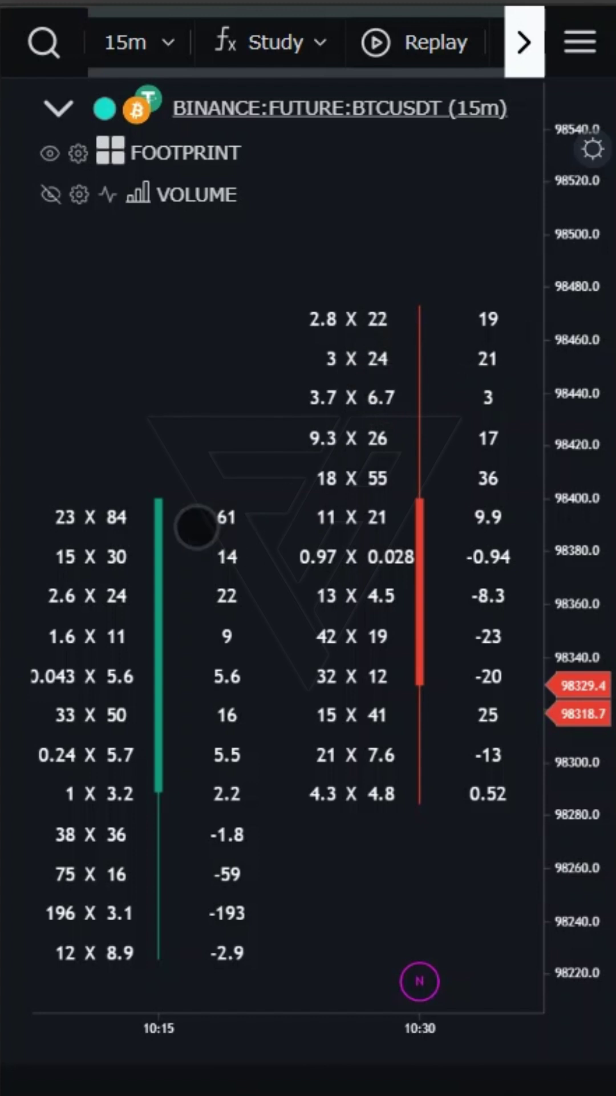
Pan back past the 10:00 candle to reveal the 9:45 footprint with its delta values.
mouse_move(197, 527)
left_mouse_down()
mouse_move(393, 402)
mouse_move(500, 370)
left_mouse_up()
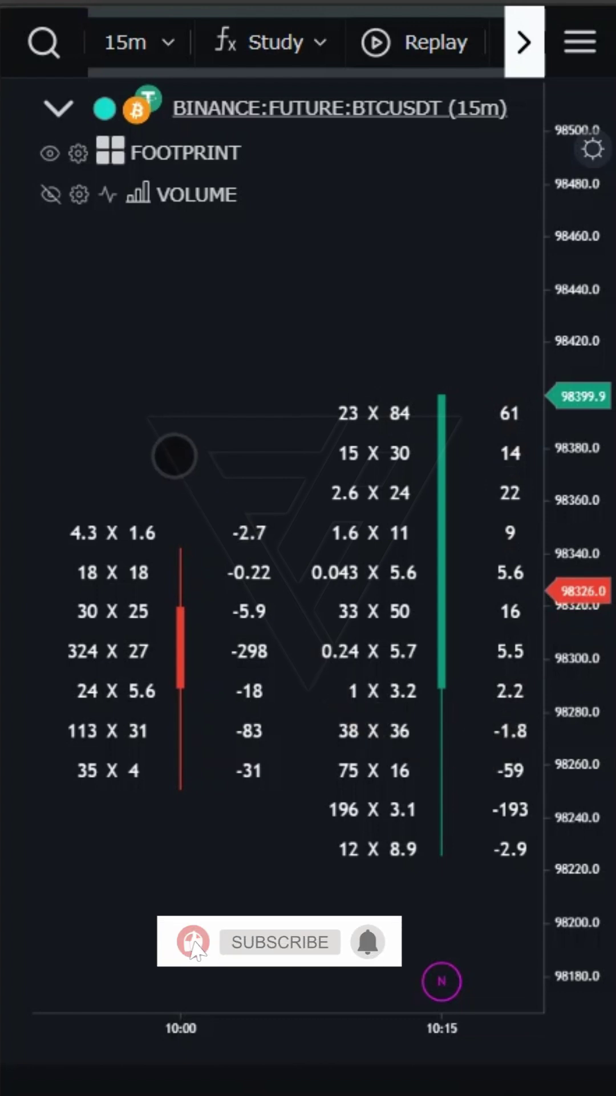
left_click_drag(174, 452, 428, 463)
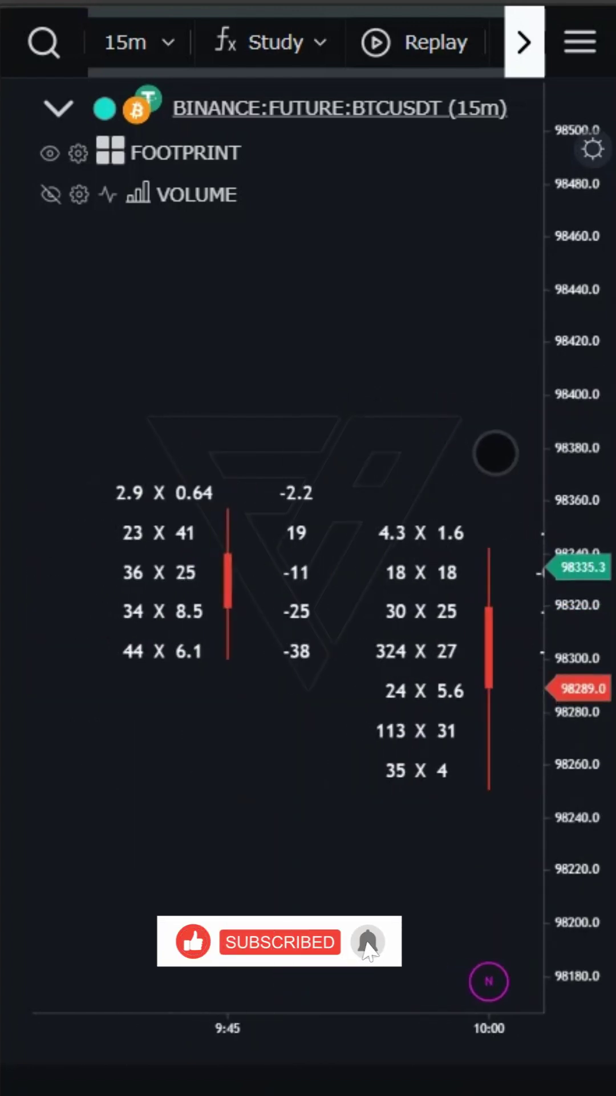